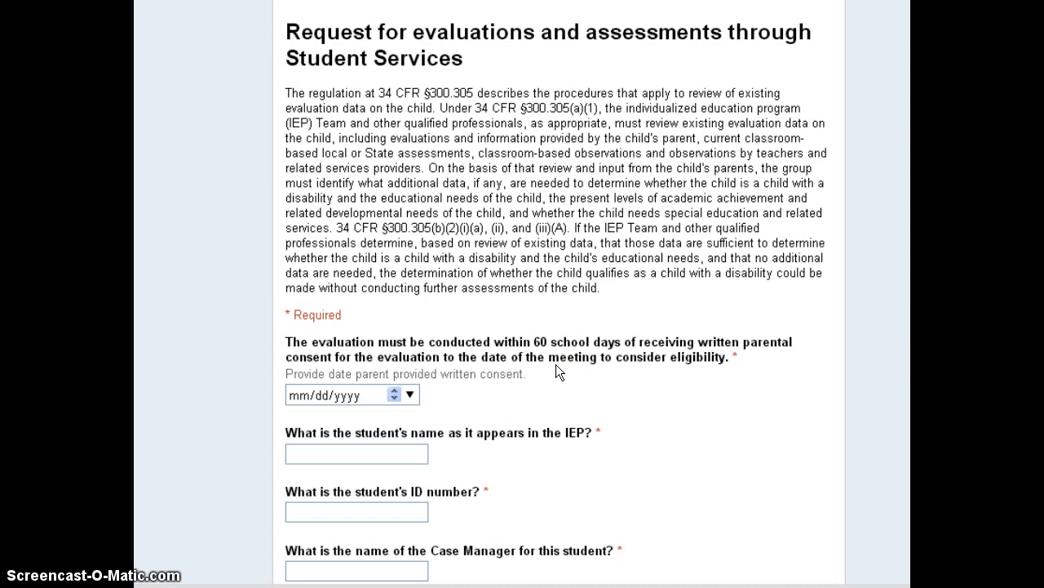
# Set the date the parent provided written consent to 07/09/2014.
pyautogui.click(412, 399)
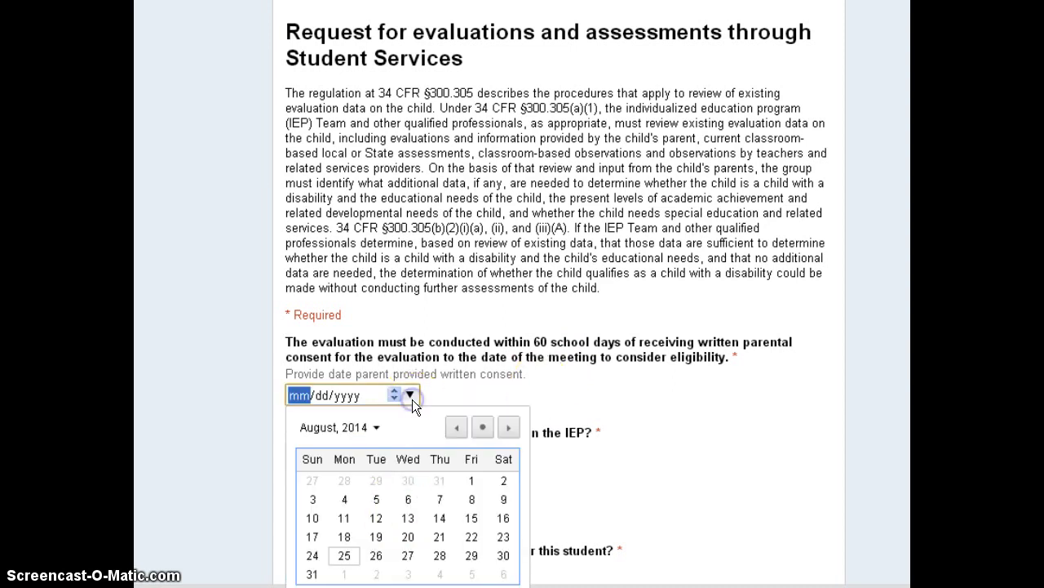
pyautogui.click(453, 429)
pyautogui.click(408, 499)
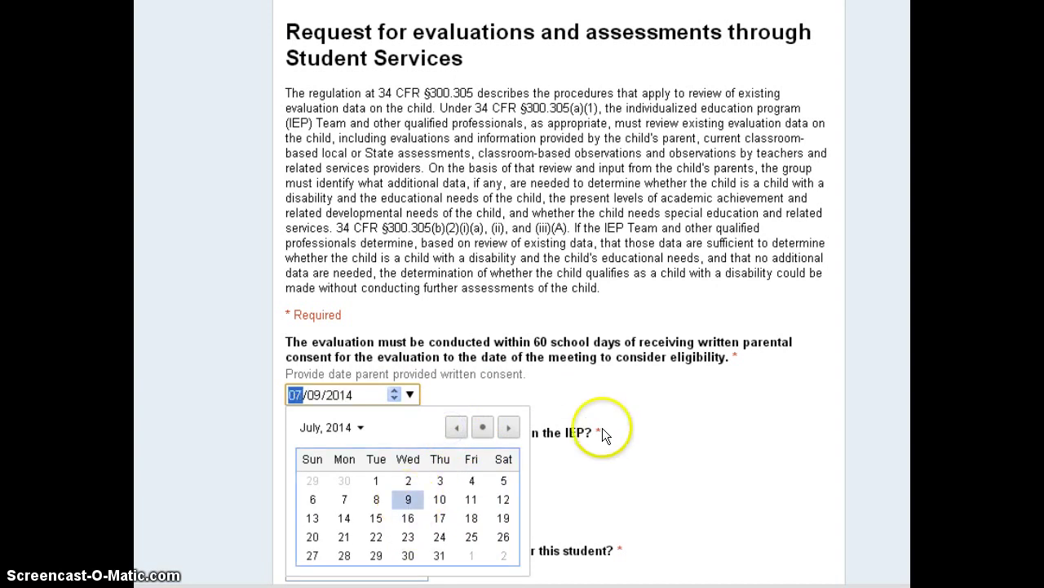
pyautogui.click(663, 435)
# Enter the student's name as it appears in the IEP and the student's ID number.
pyautogui.click(395, 452)
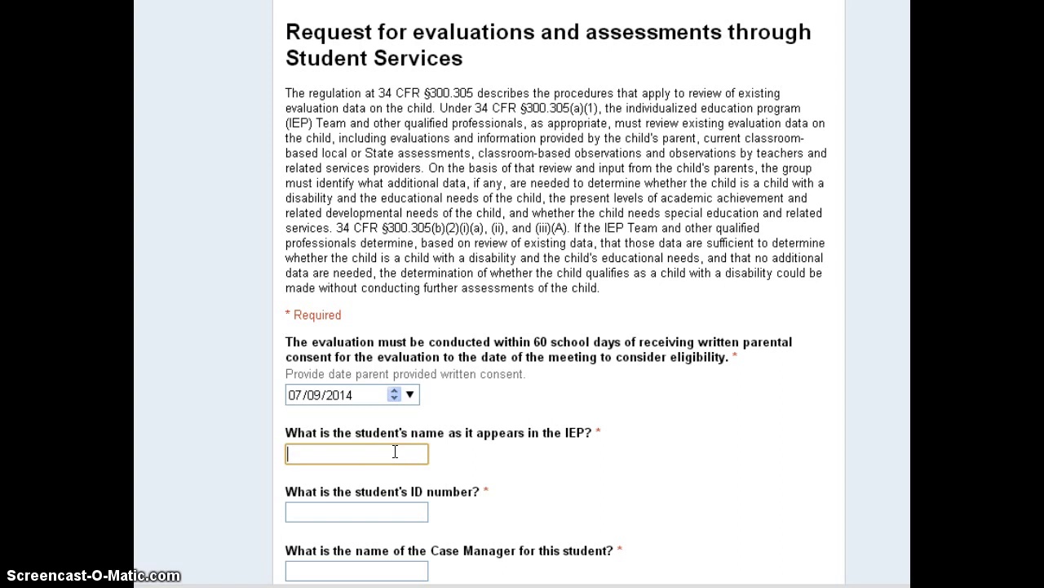
pyautogui.write('B')
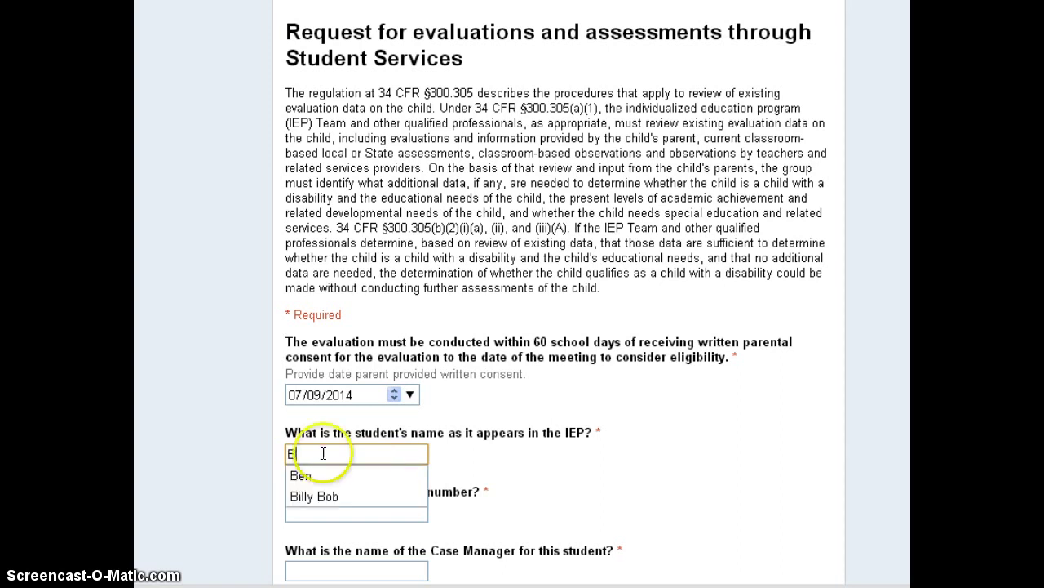
pyautogui.click(309, 474)
pyautogui.click(524, 476)
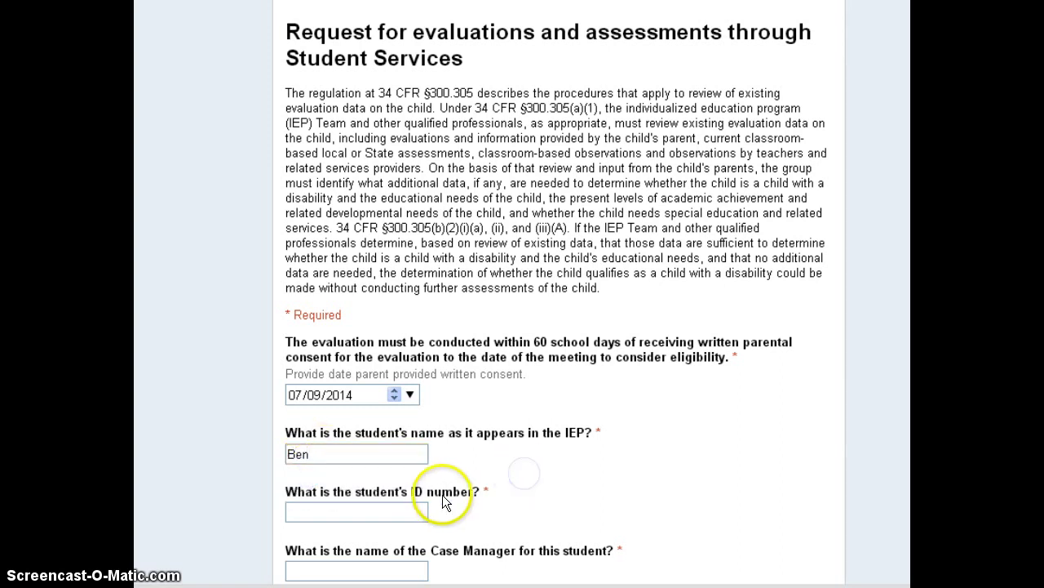
pyautogui.click(385, 511)
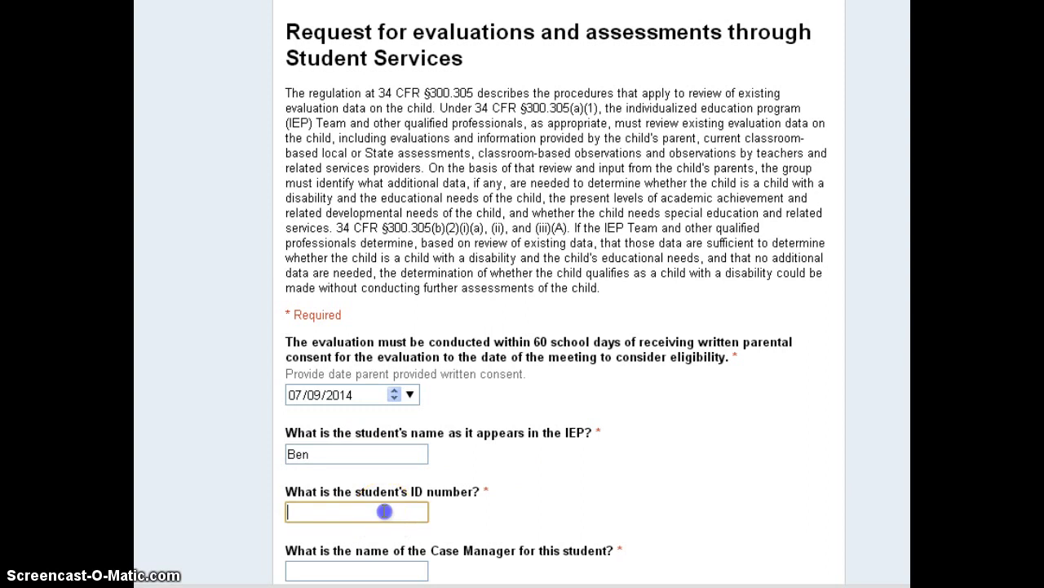
pyautogui.write('1')
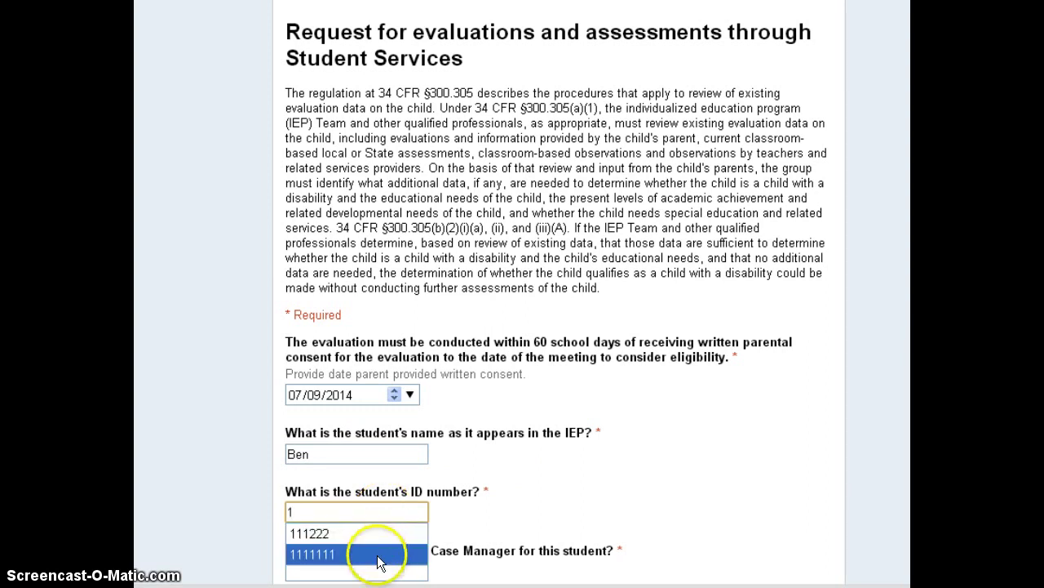
pyautogui.click(378, 555)
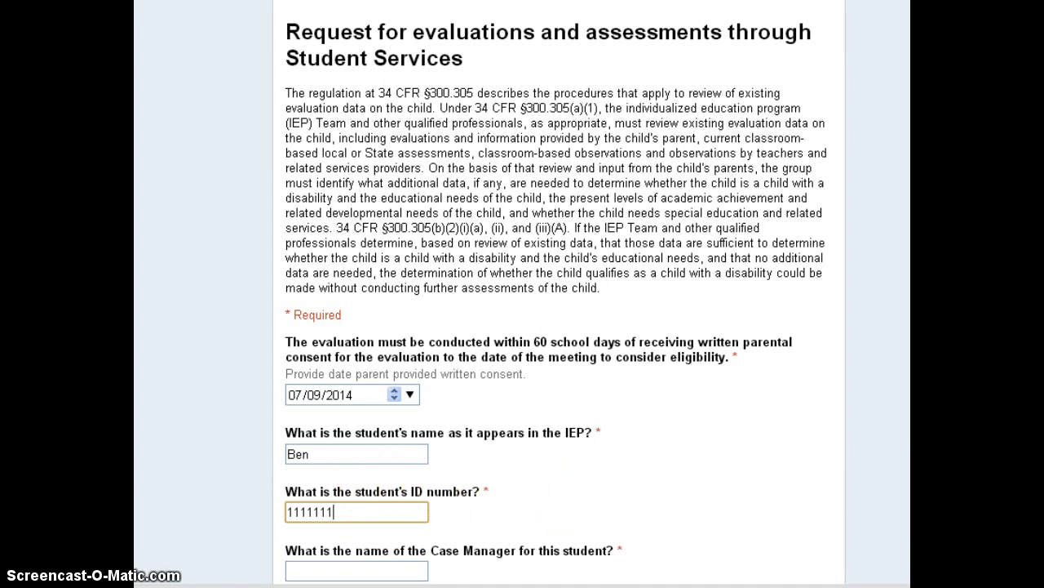
# Enter the Case Manager's name and choose the Student Services Coordinator for this student.
pyautogui.scroll(-5, 614, 474)
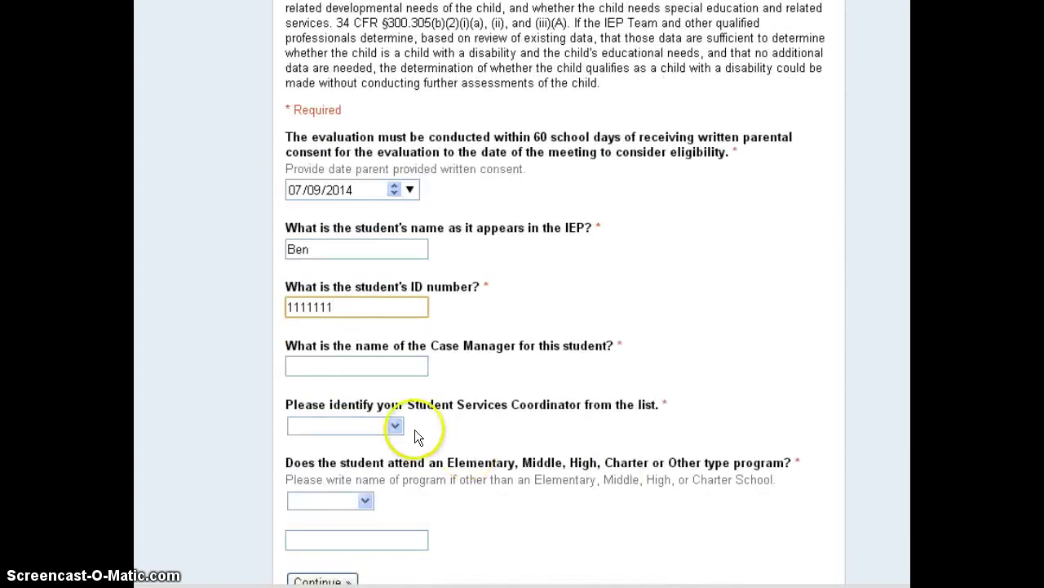
pyautogui.click(377, 364)
pyautogui.write('S')
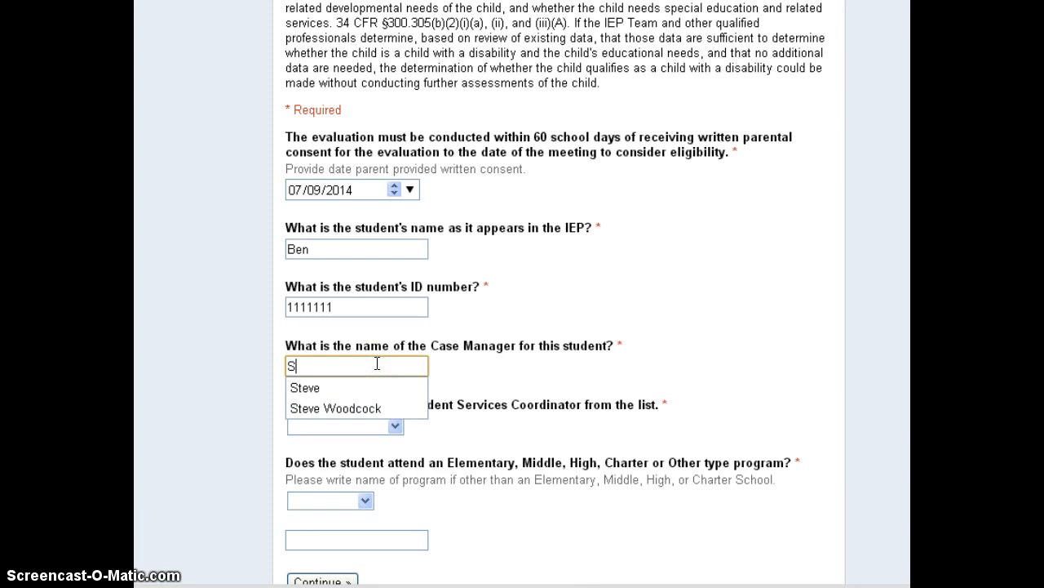
pyautogui.click(315, 390)
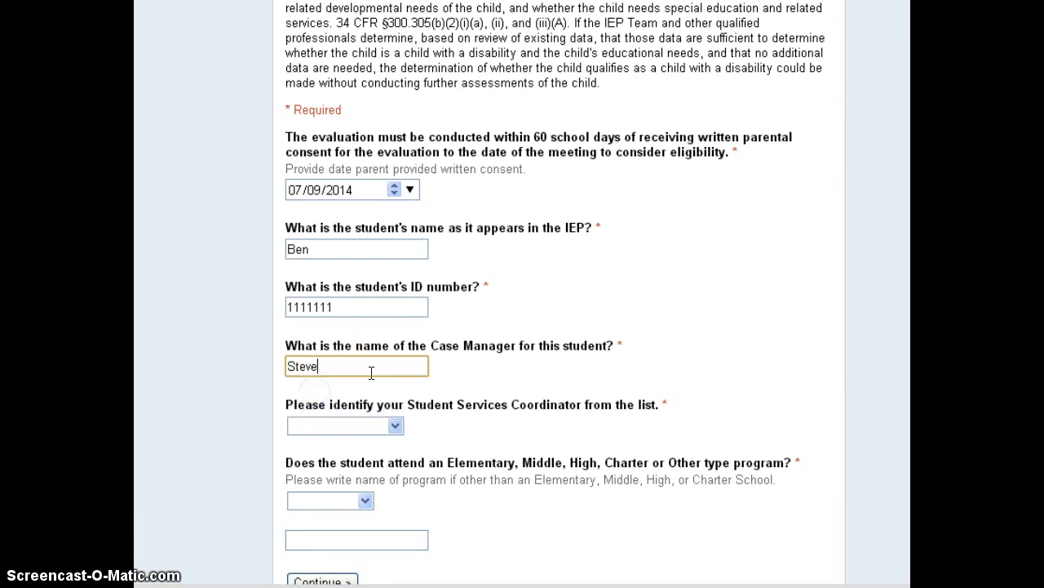
pyautogui.click(397, 424)
pyautogui.click(308, 472)
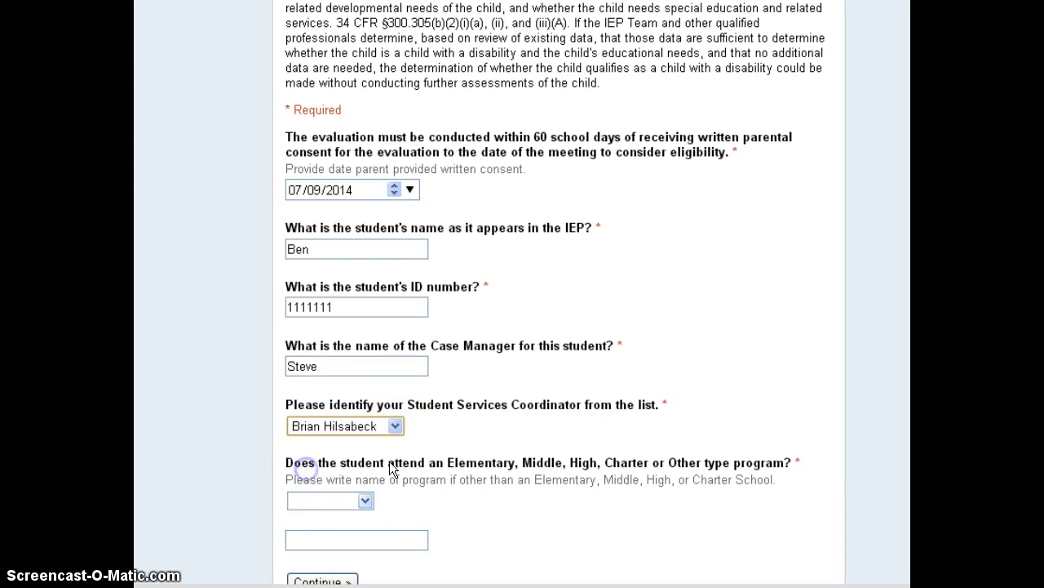
pyautogui.click(474, 446)
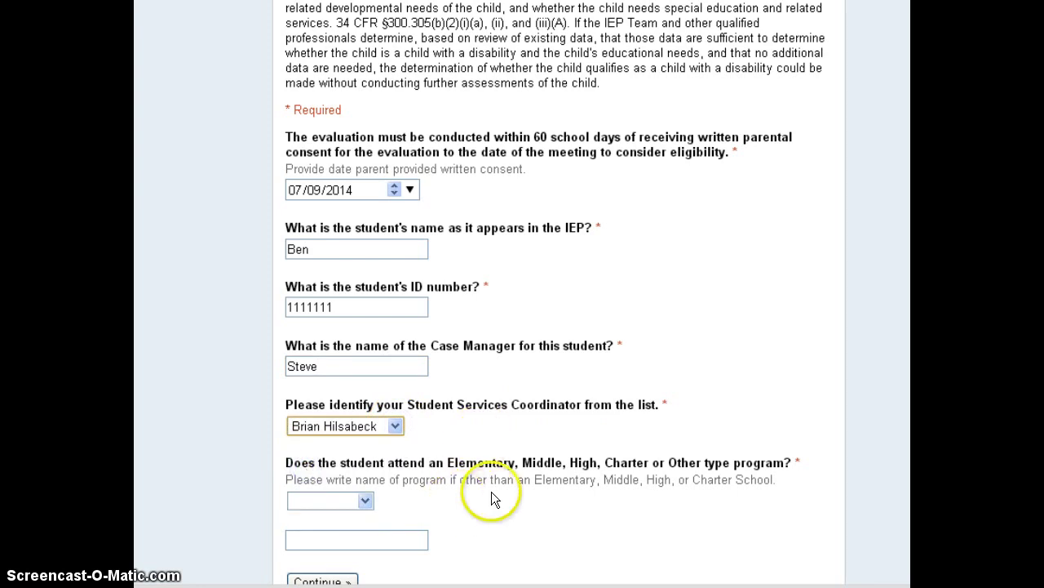
# Choose Elementary as the type of program the student attends and continue to the school page.
pyautogui.click(366, 501)
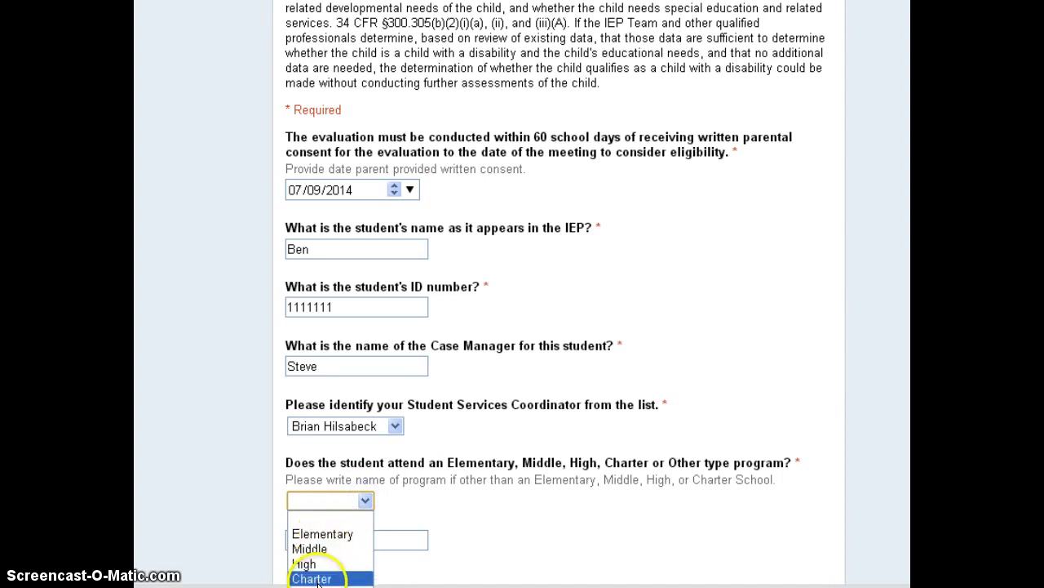
pyautogui.click(315, 535)
pyautogui.click(334, 579)
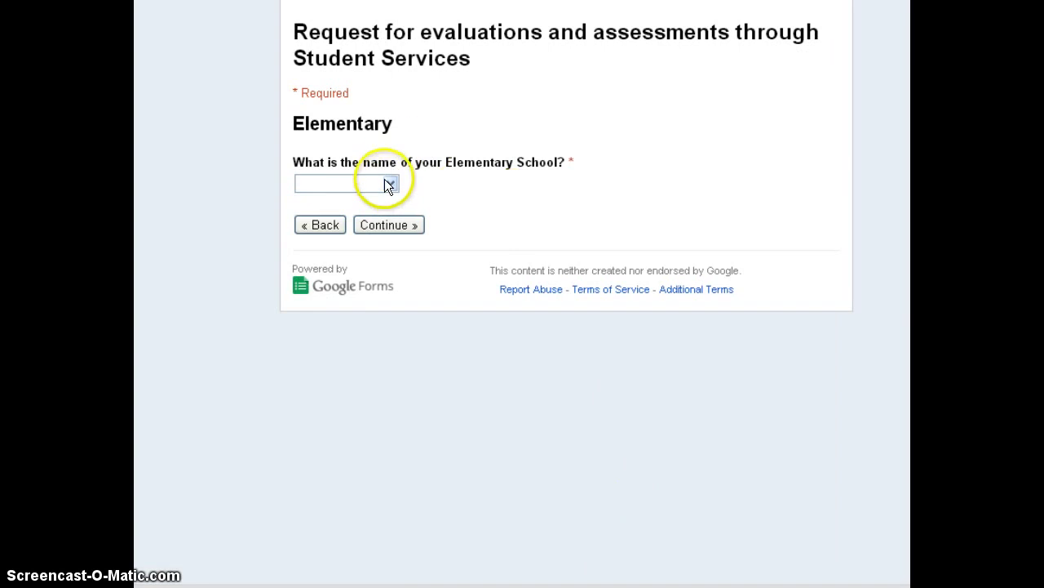
# Choose Four Corners as the elementary school and continue to the Evaluation page.
pyautogui.click(389, 184)
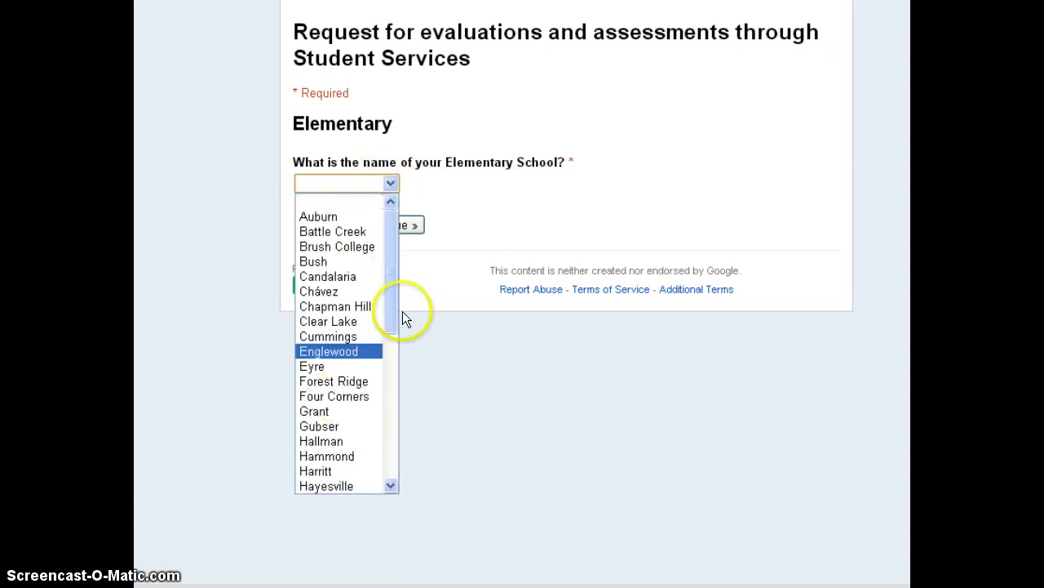
pyautogui.moveTo(393, 310); pyautogui.dragTo(381, 337)
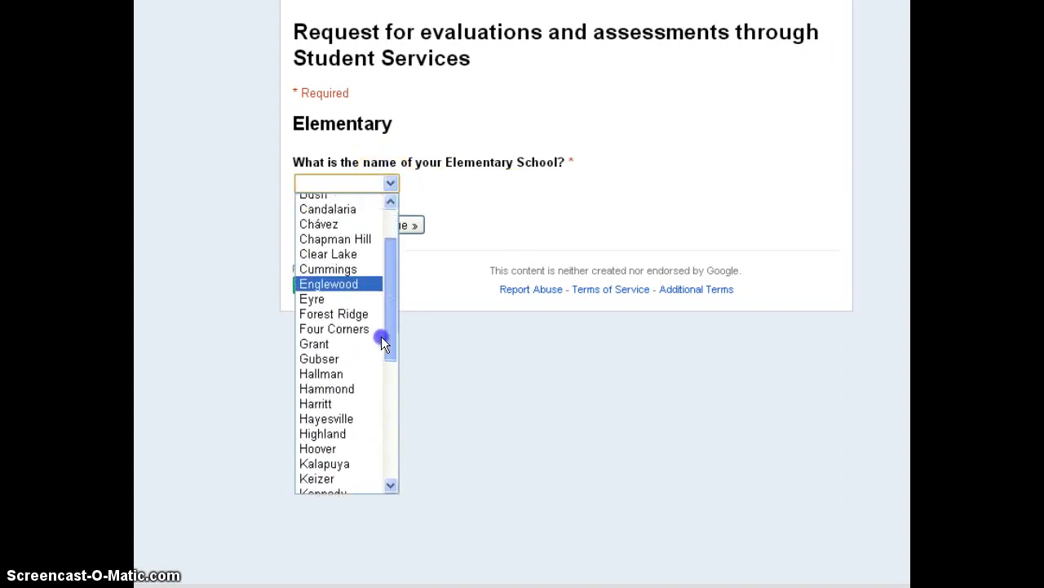
pyautogui.click(337, 334)
pyautogui.click(405, 224)
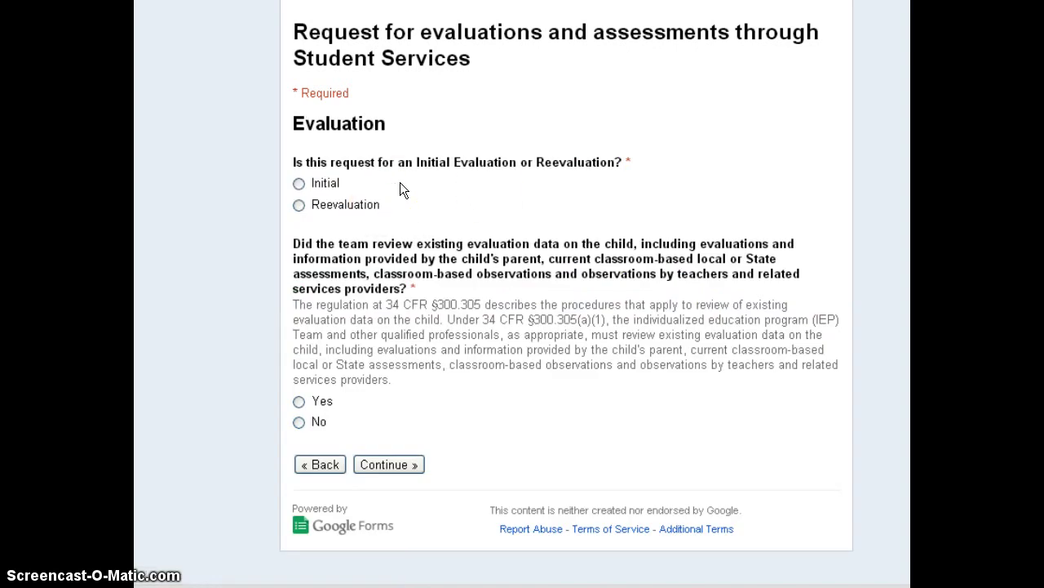
# Mark the request as a Reevaluation, answer No to the team having reviewed existing evaluation data, and continue.
pyautogui.click(299, 206)
pyautogui.click(299, 421)
pyautogui.click(384, 464)
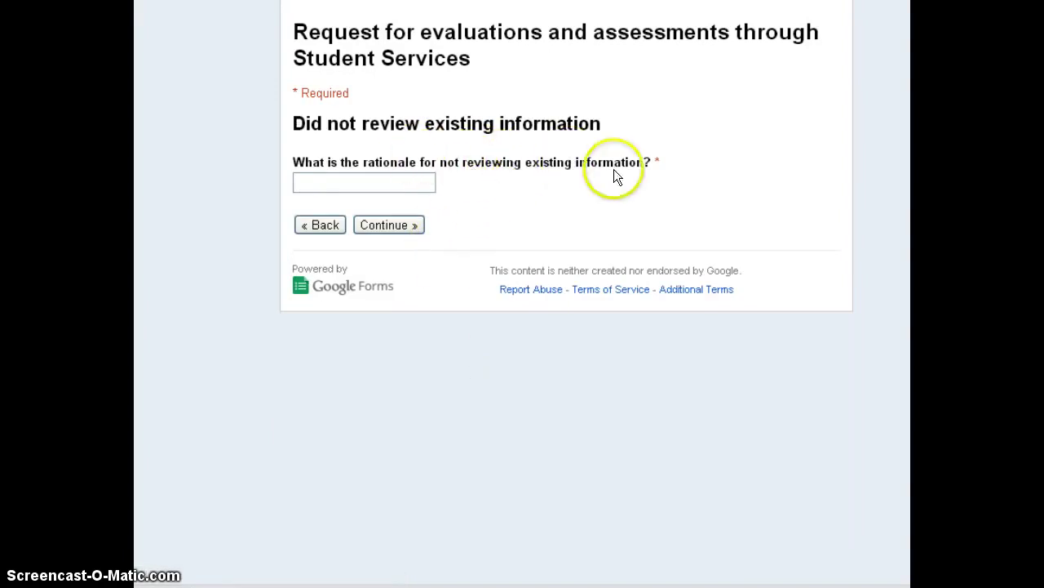
# Give "Did not have time" as the rationale for not reviewing existing information and continue.
pyautogui.click(403, 181)
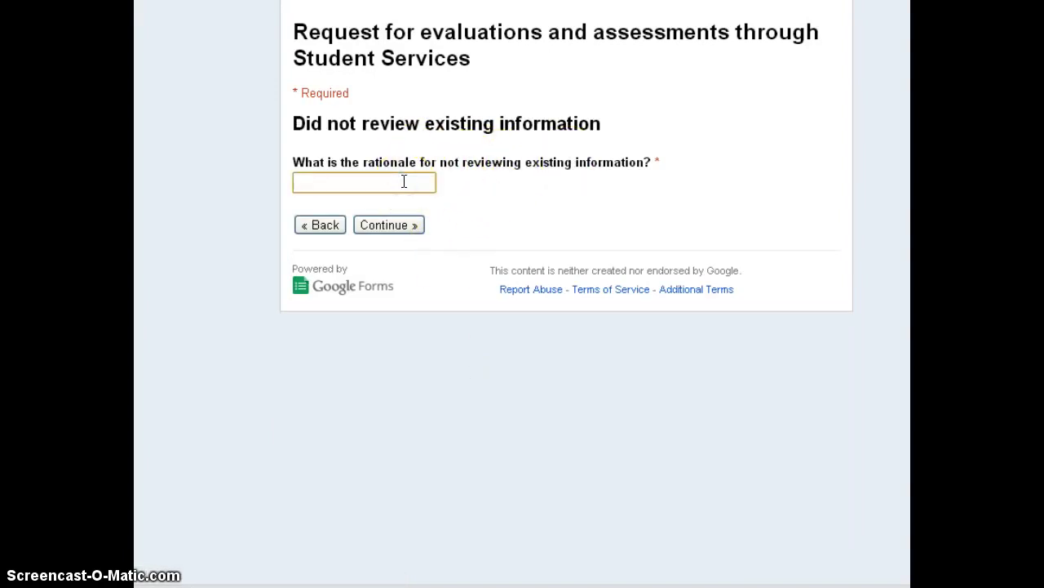
pyautogui.write('d')
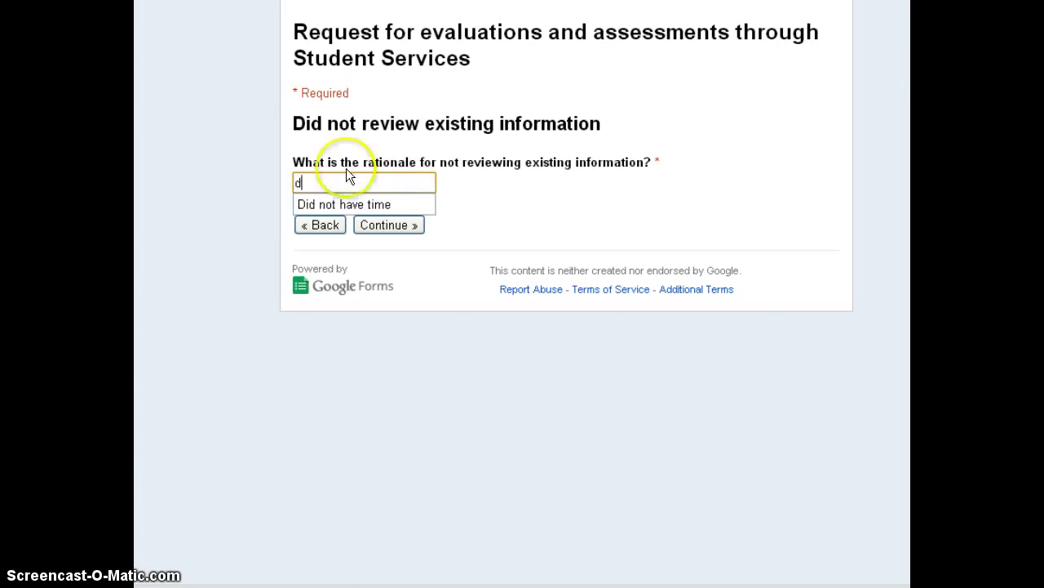
pyautogui.click(338, 204)
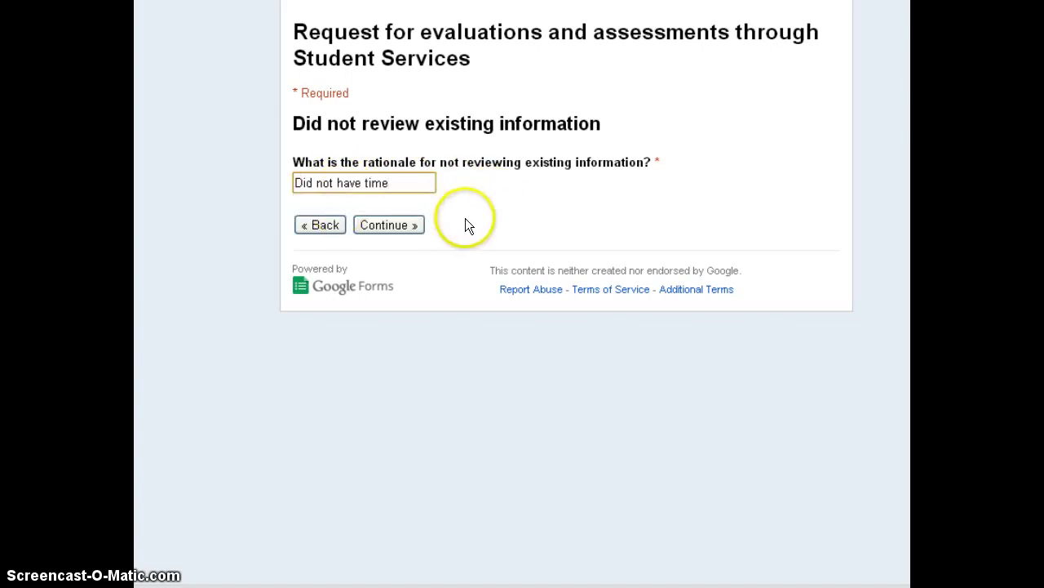
pyautogui.click(411, 224)
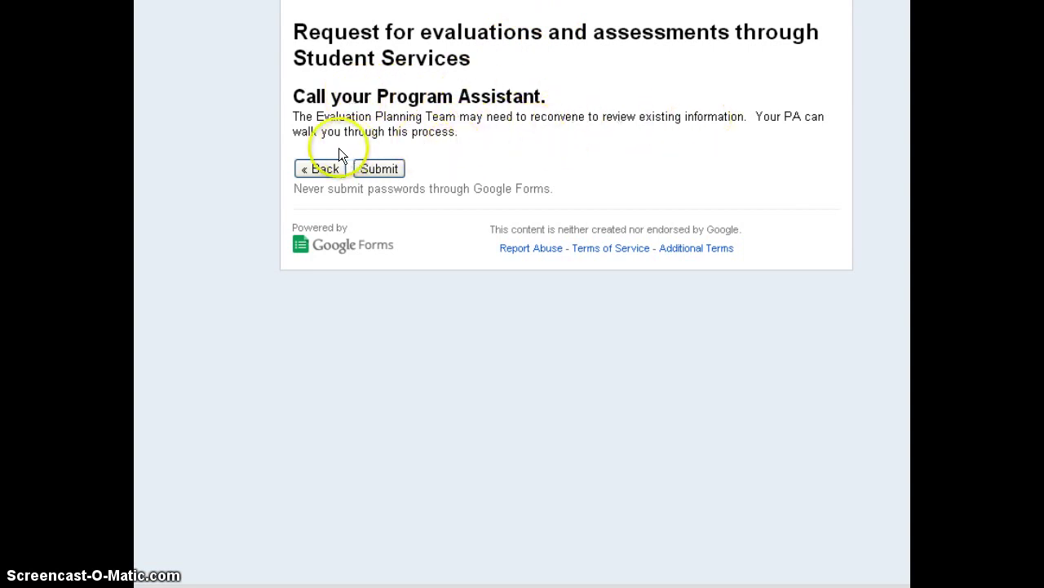
# Return to the Evaluation page, change the existing-data review answer to Yes, and continue.
pyautogui.click(316, 170)
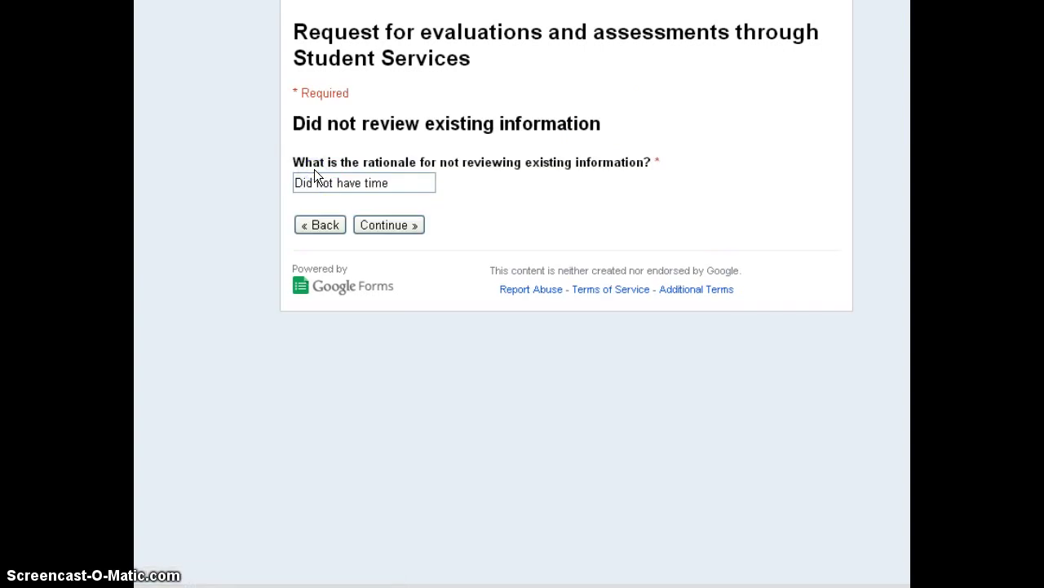
pyautogui.click(320, 226)
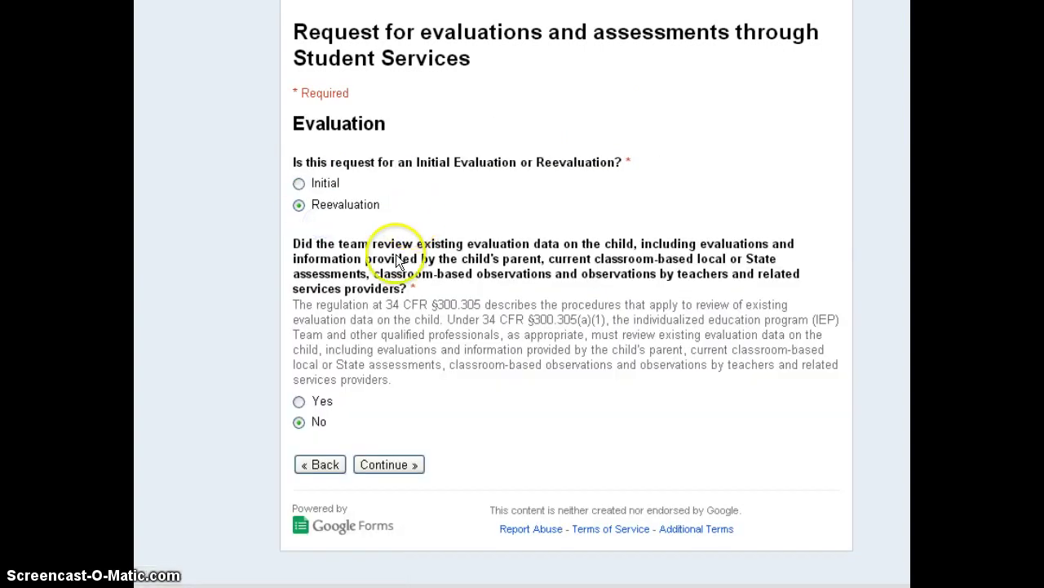
pyautogui.click(299, 403)
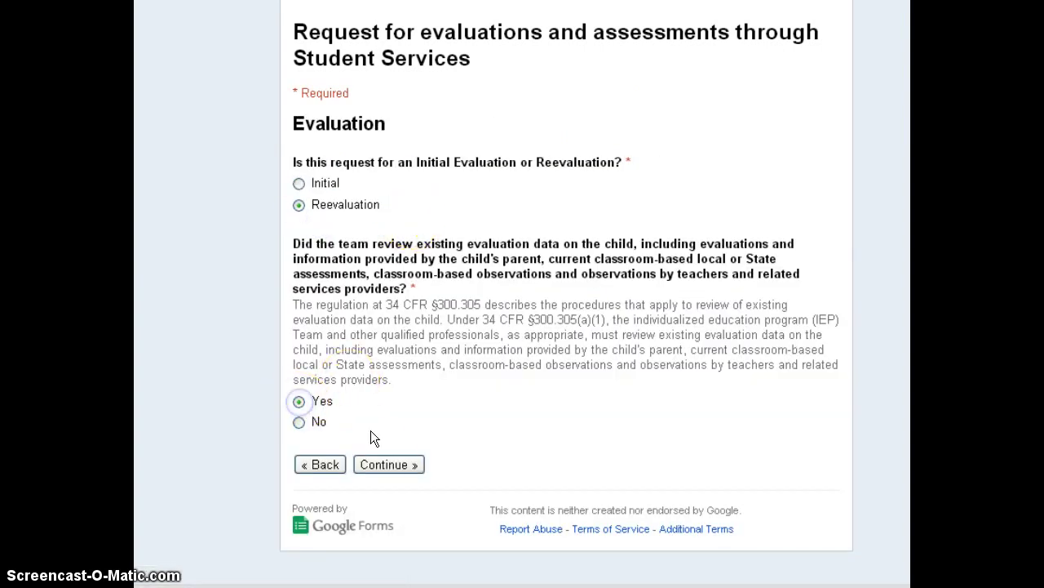
pyautogui.click(385, 464)
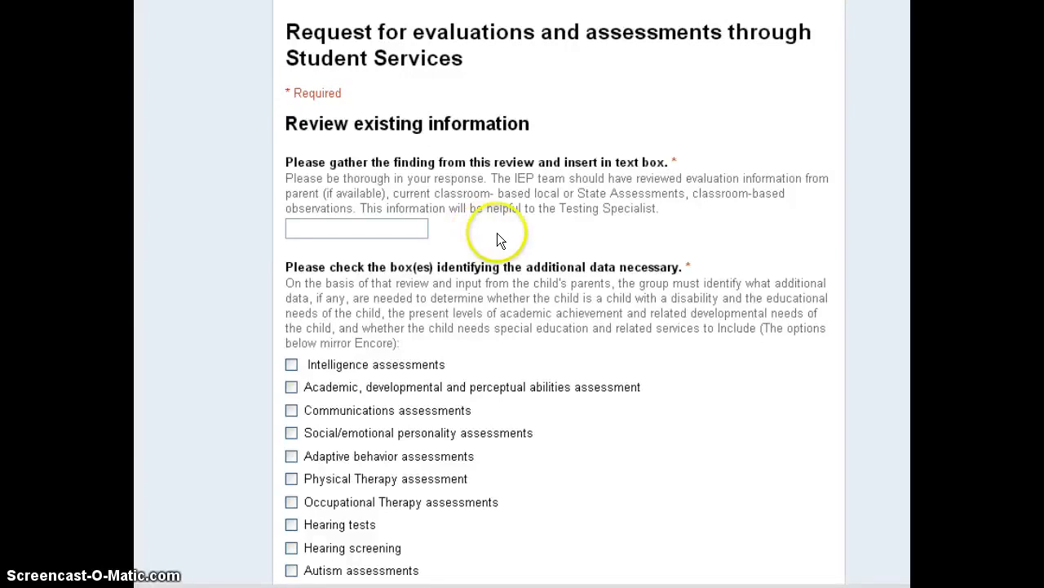
# Enter "Test" as the finding from the review and select Communications assessments as additional data necessary.
pyautogui.click(364, 226)
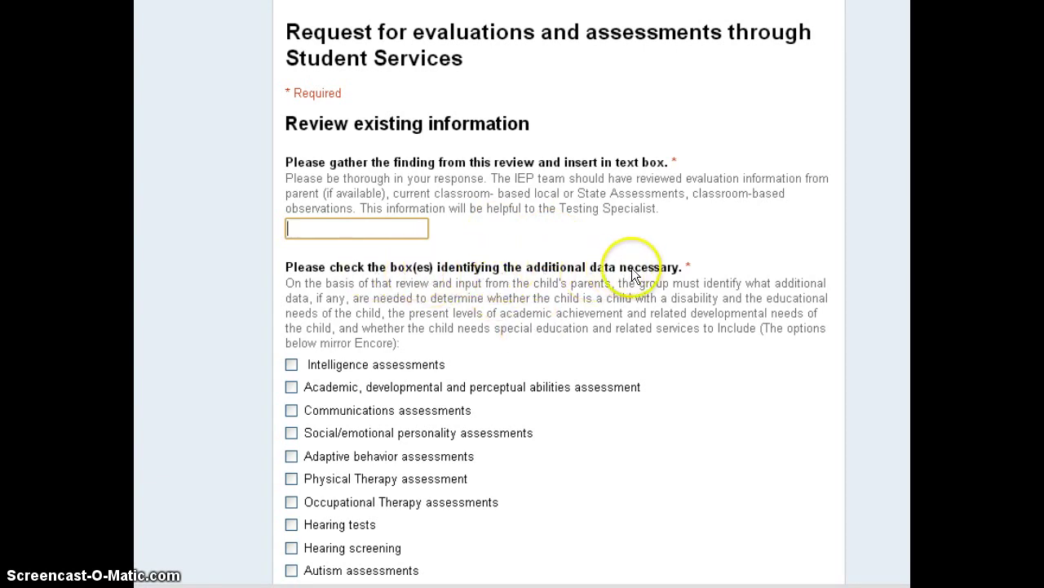
pyautogui.scroll(-3, 523, 326)
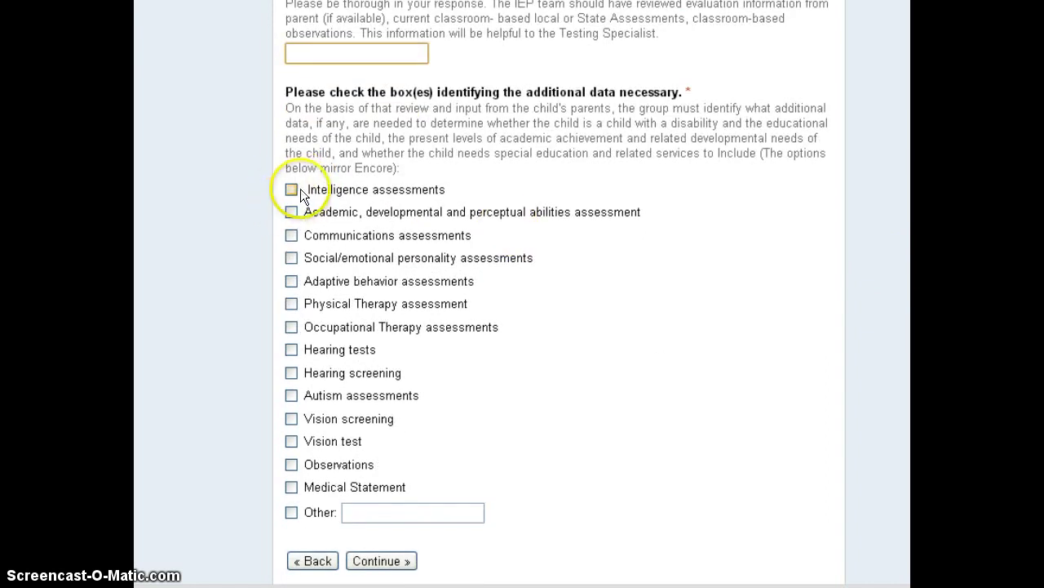
pyautogui.click(292, 213)
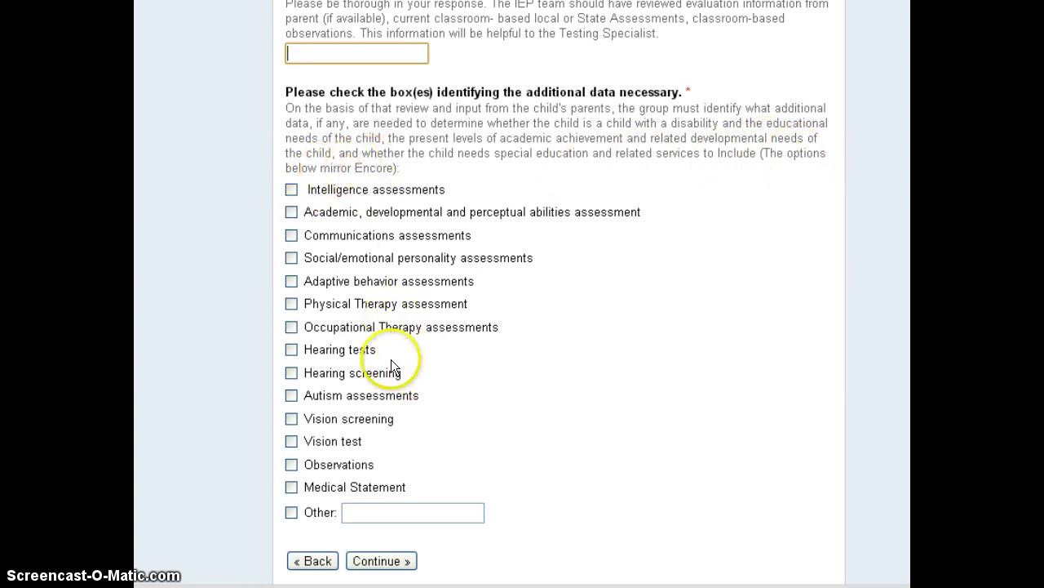
pyautogui.click(290, 235)
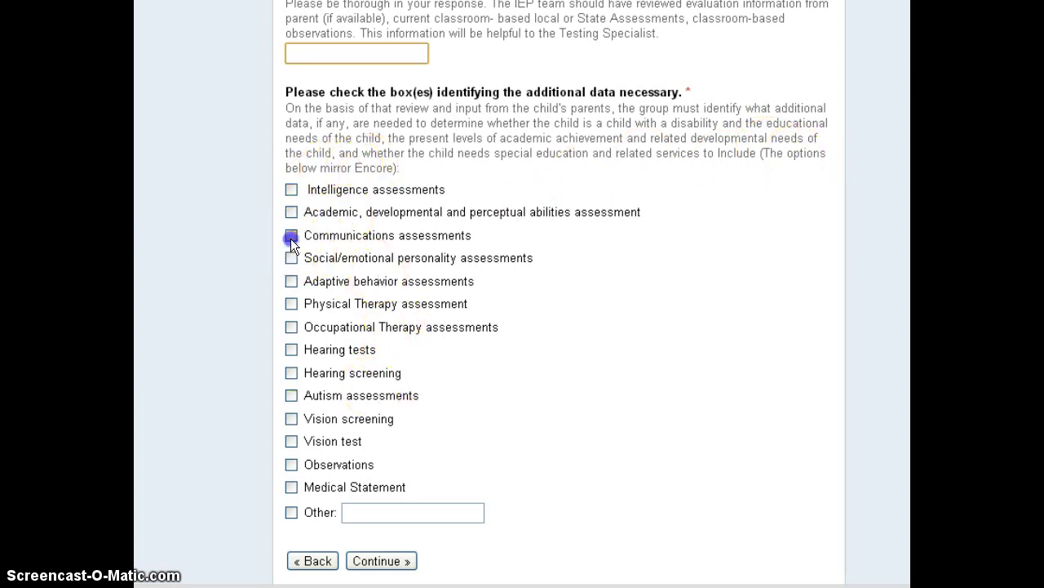
pyautogui.click(342, 51)
pyautogui.write('S')
pyautogui.press('BackSpace')
pyautogui.write('Test')
# Add the academic/developmental/perceptual abilities, social/emotional personality and adaptive behavior assessments to the necessary data, and continue the form.
pyautogui.click(315, 212)
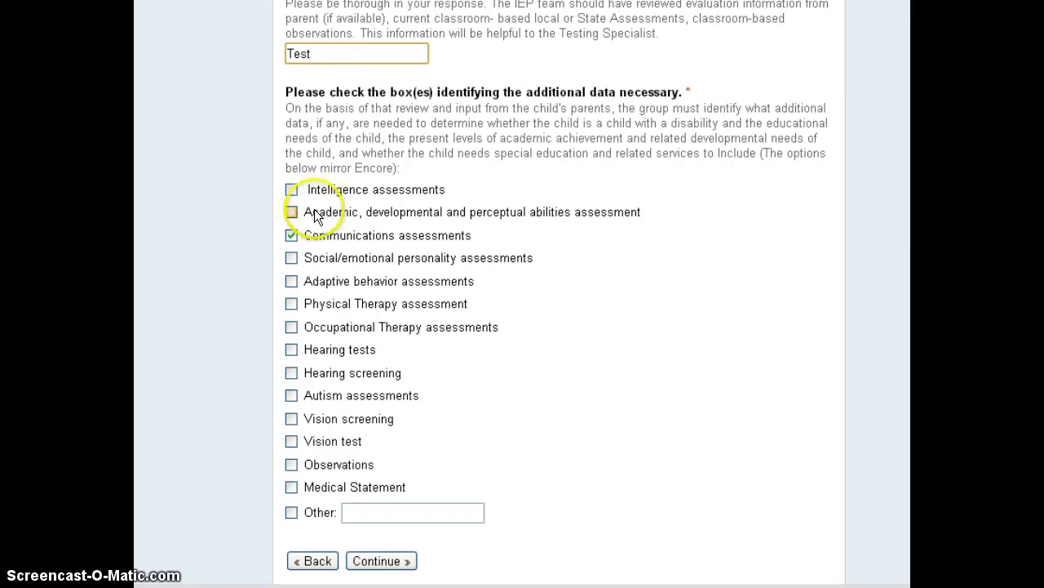
pyautogui.click(292, 256)
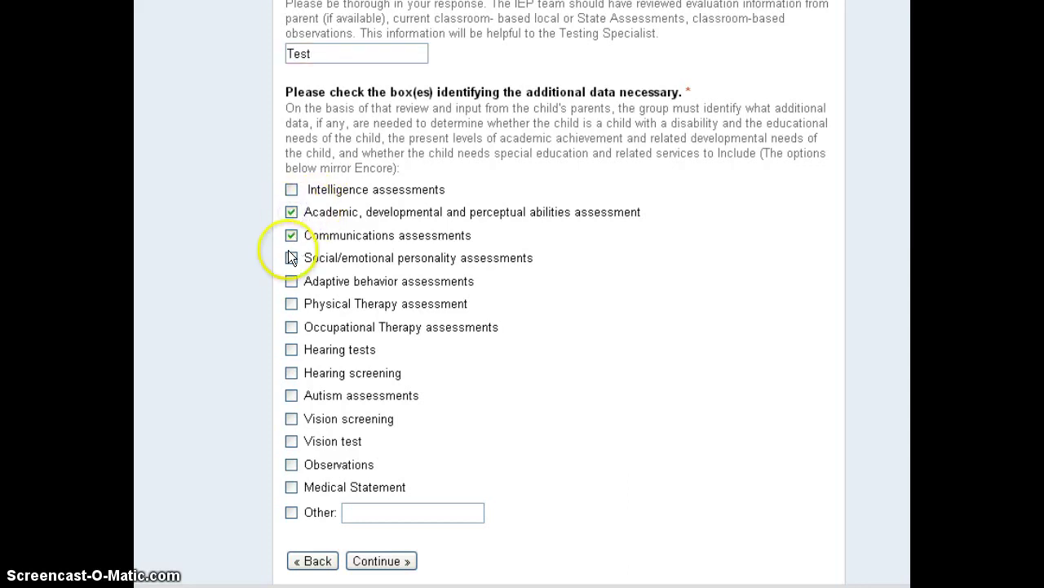
pyautogui.click(290, 280)
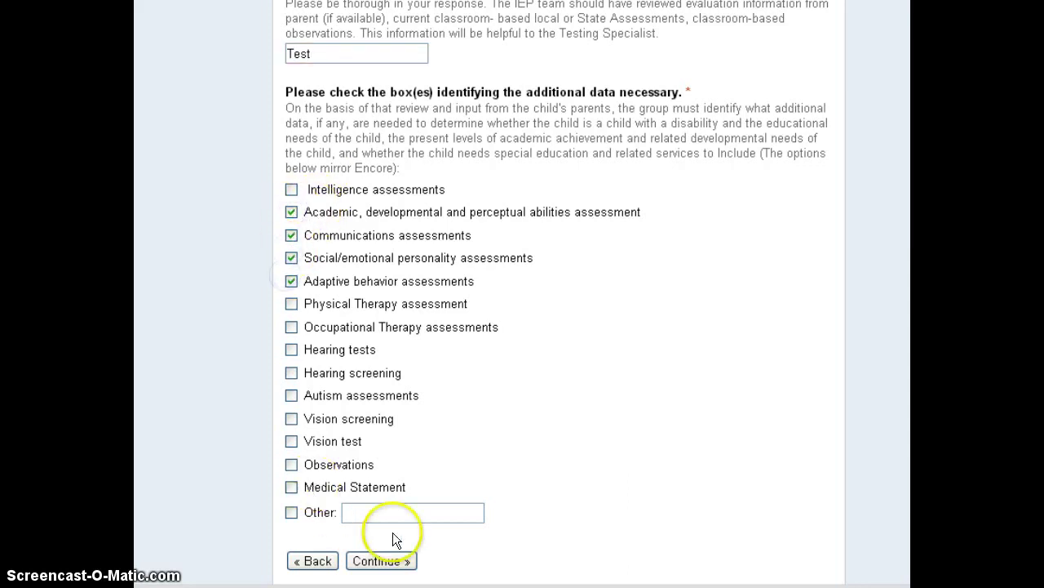
pyautogui.click(375, 561)
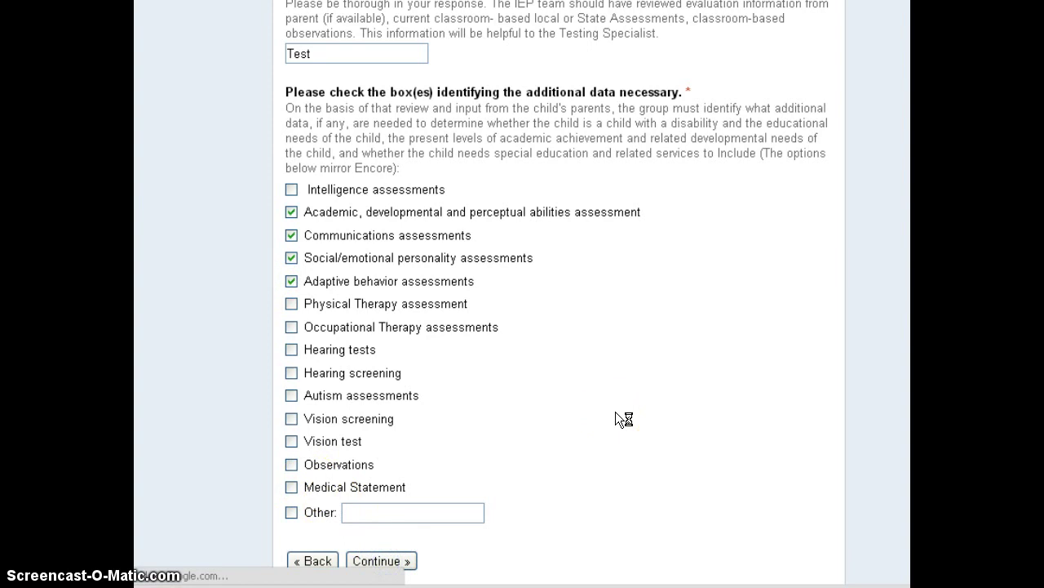